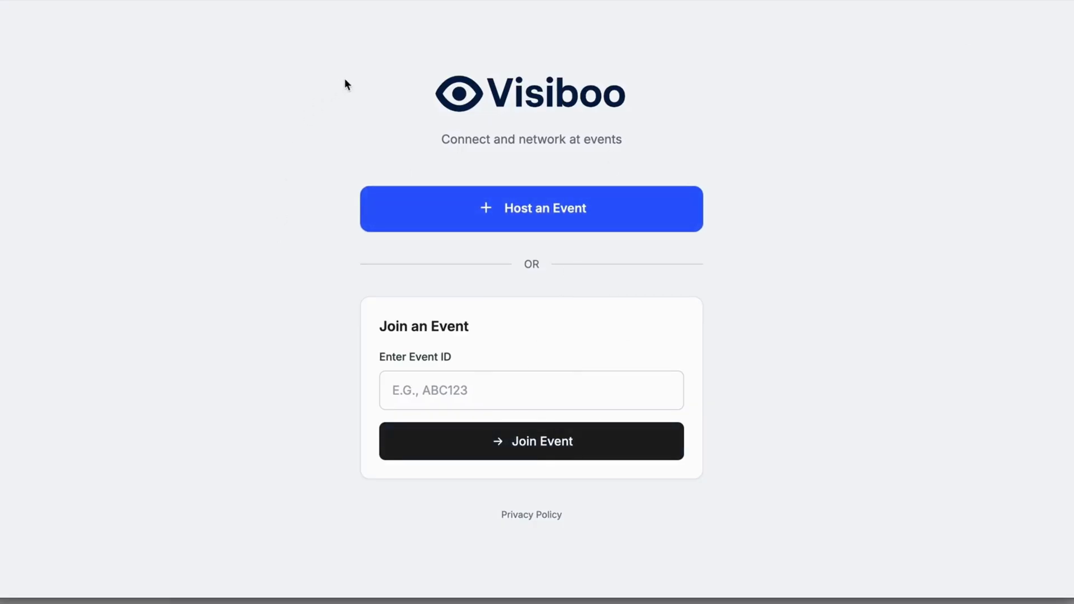
# - Choose 'Host an Event' on the Visiboo home page
pyautogui.click(566, 218)
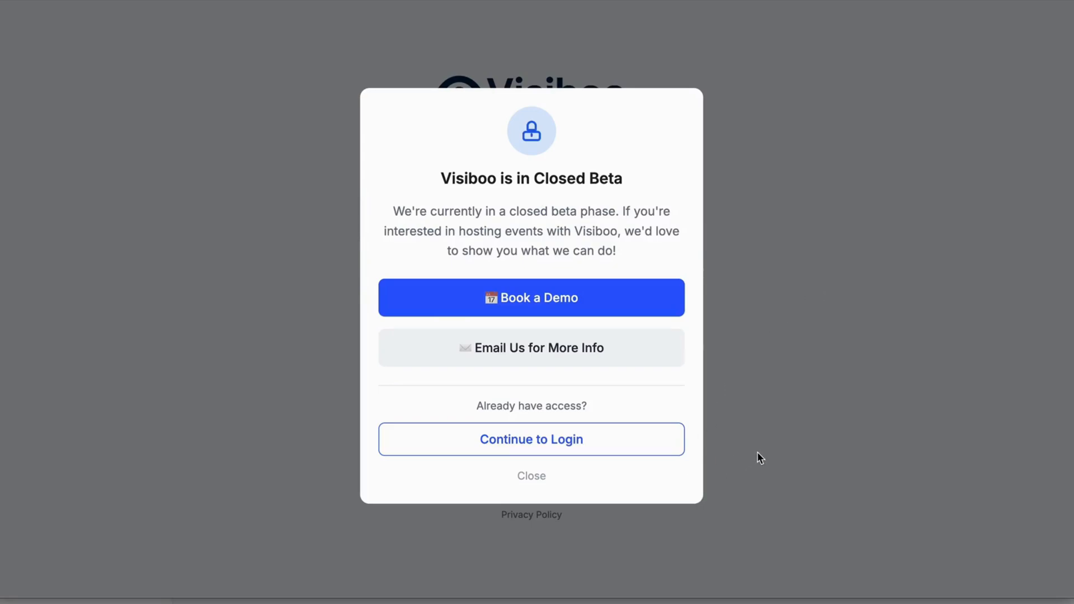
# - Go to the login page and sign in with the host account's email and password
pyautogui.click(597, 448)
pyautogui.click(455, 356)
pyautogui.write('e')
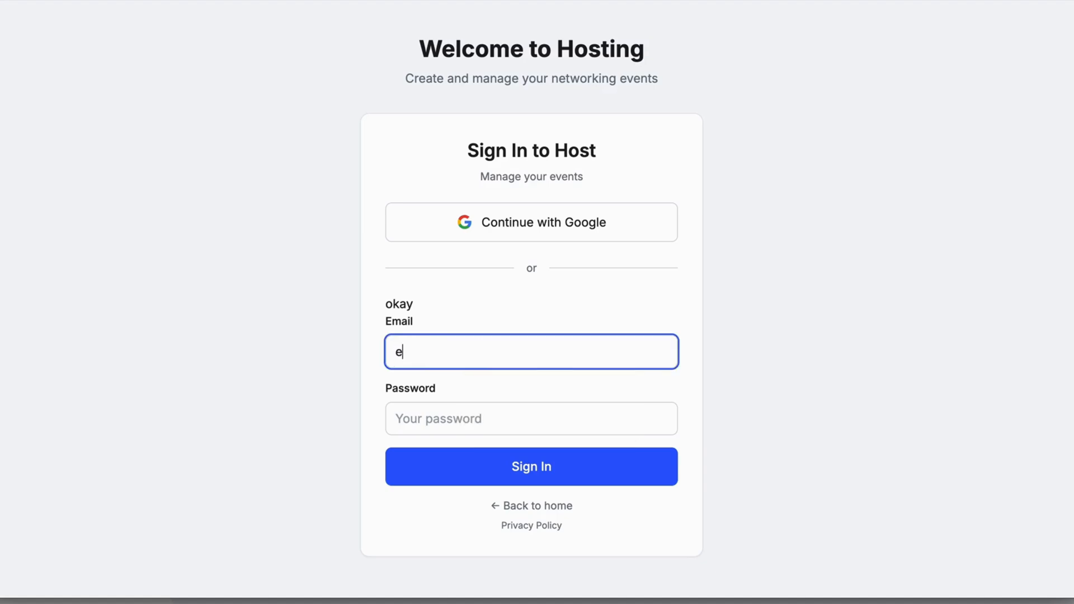
pyautogui.write('xample@visiboo.app')
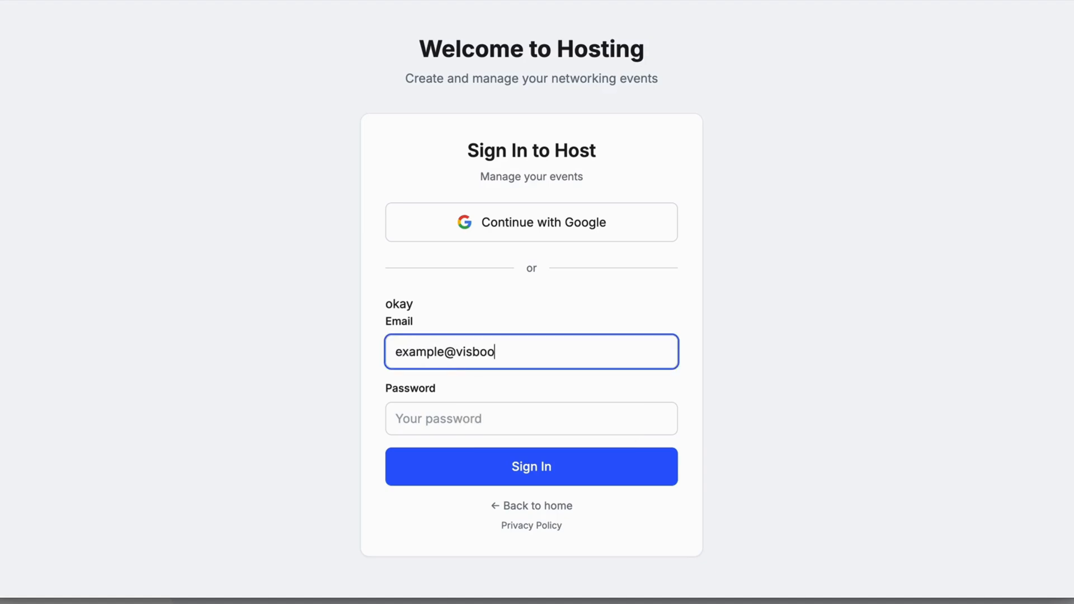
pyautogui.press('Tab')
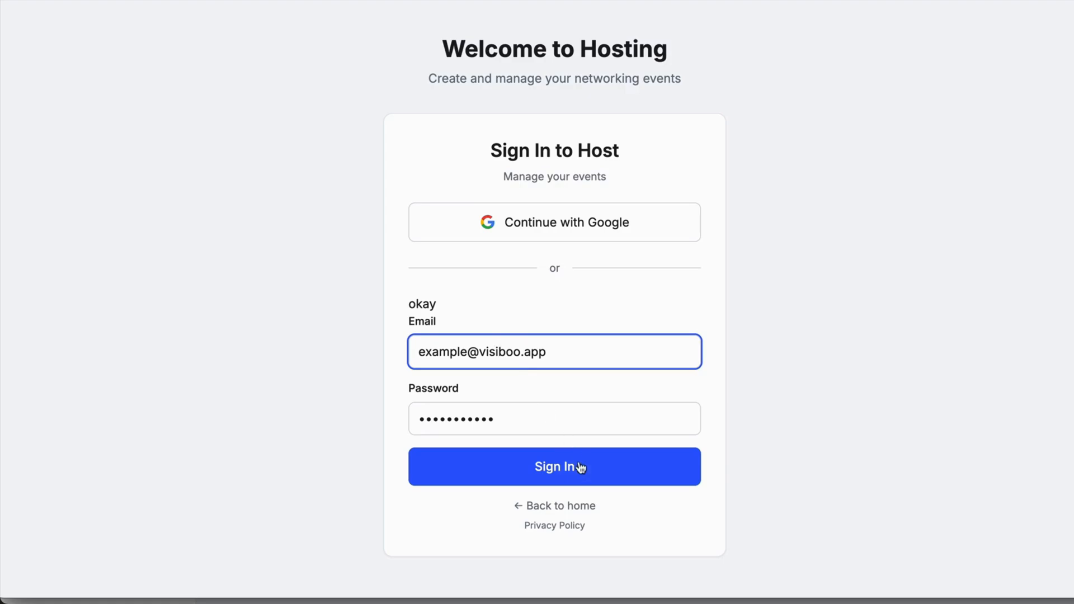
pyautogui.click(579, 466)
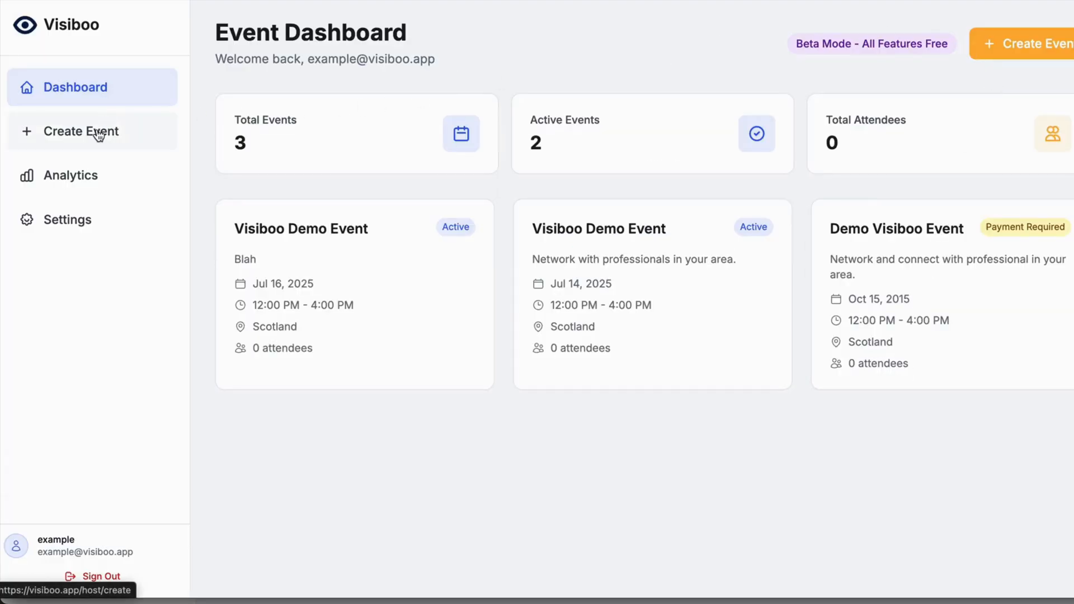
# - Open Create Event from the sidebar and scroll through the empty event form
pyautogui.click(1030, 43)
pyautogui.click(477, 184)
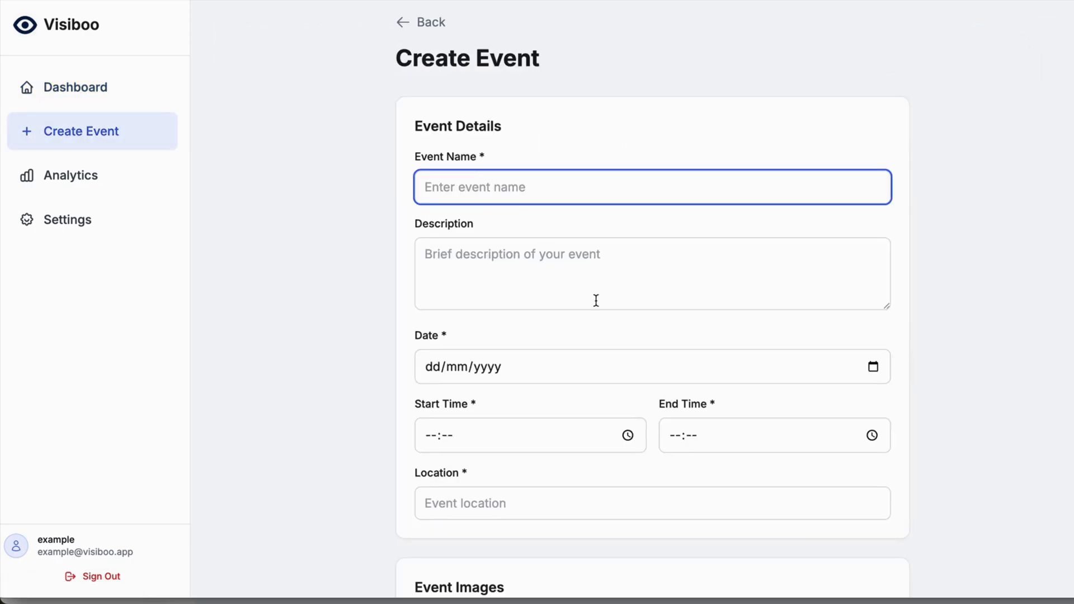
pyautogui.scroll(-1, 583, 474)
pyautogui.scroll(-7, 583, 470)
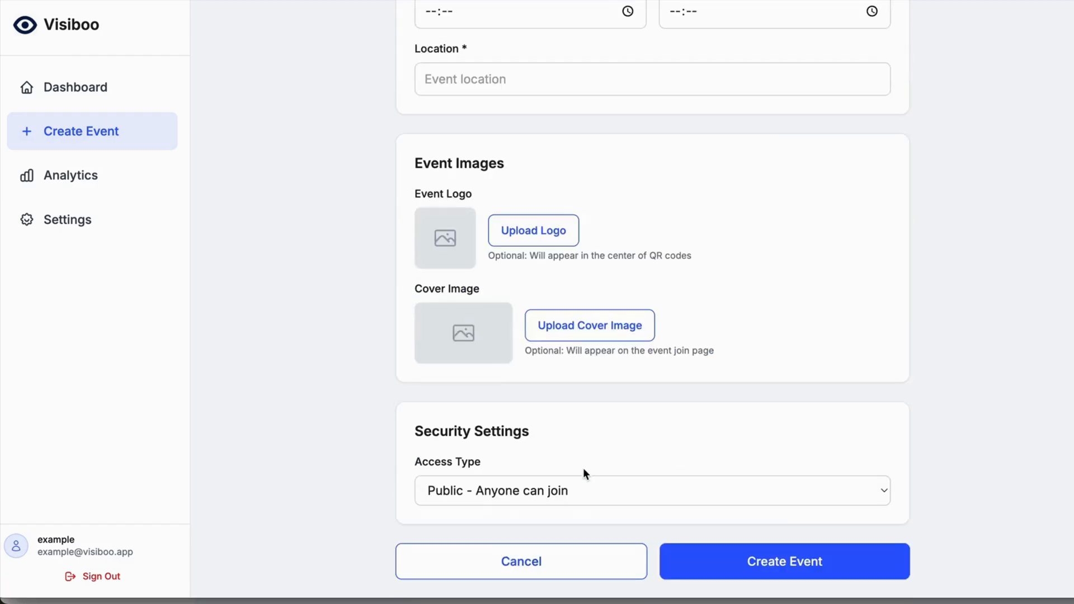
pyautogui.scroll(6, 637, 275)
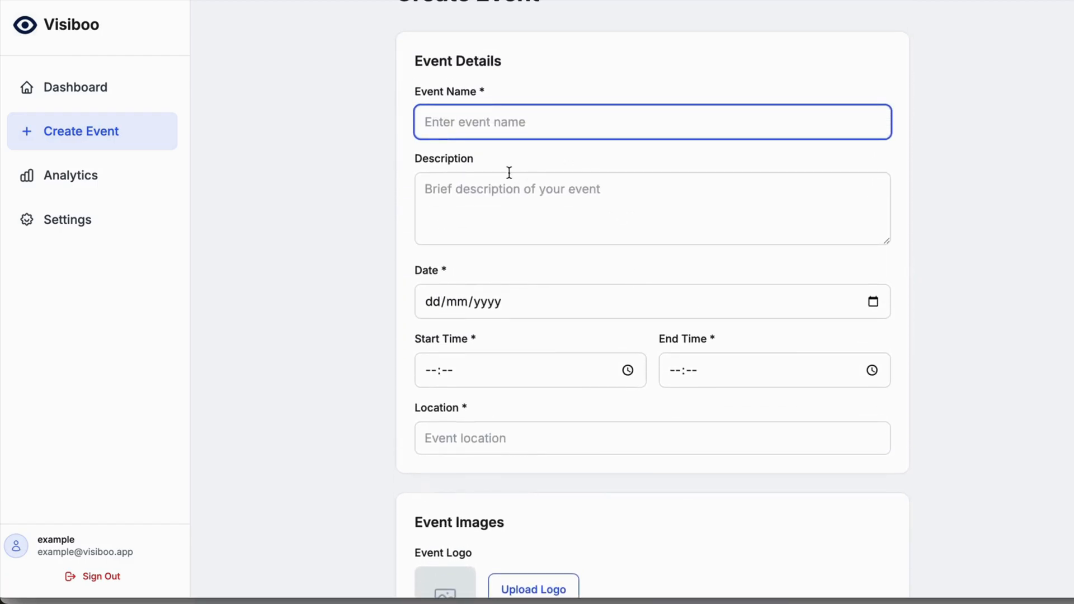
pyautogui.scroll(1, 388, 231)
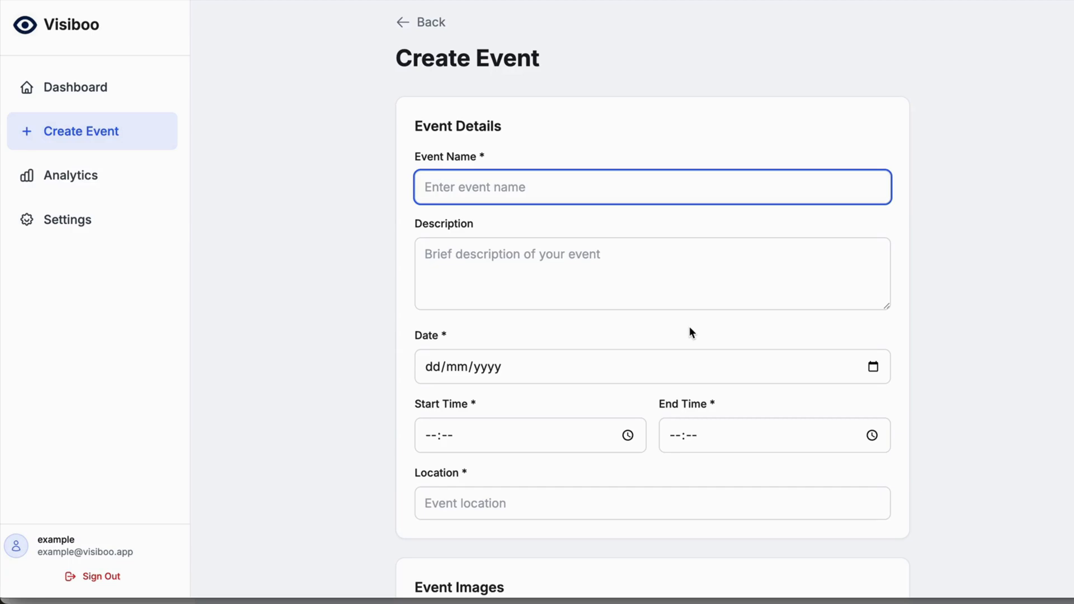
pyautogui.scroll(-6, 690, 332)
pyautogui.scroll(6, 689, 327)
pyautogui.click(524, 244)
# - Name the event 'Visiboo Demo Event' and describe it as 'Networking Event with professionals in your area.'
pyautogui.click(505, 168)
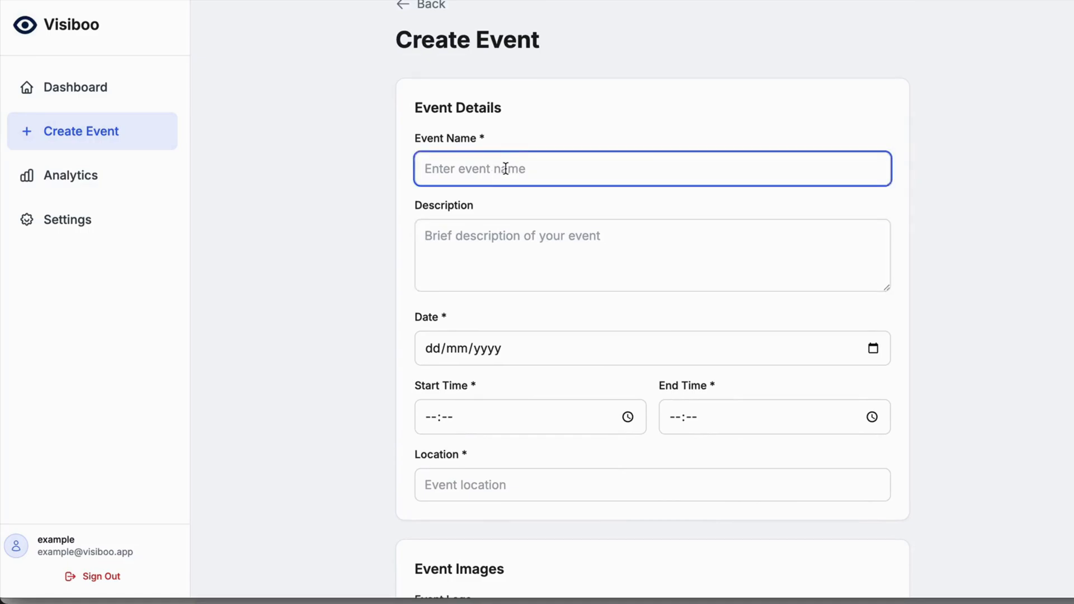
pyautogui.write('Visib')
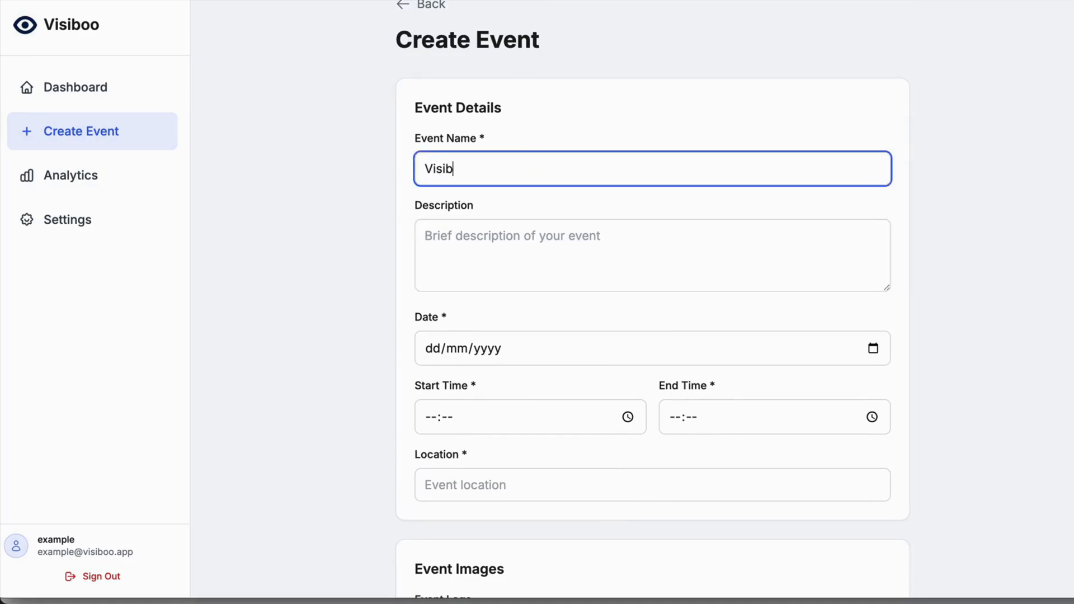
pyautogui.write('oo Demo Event')
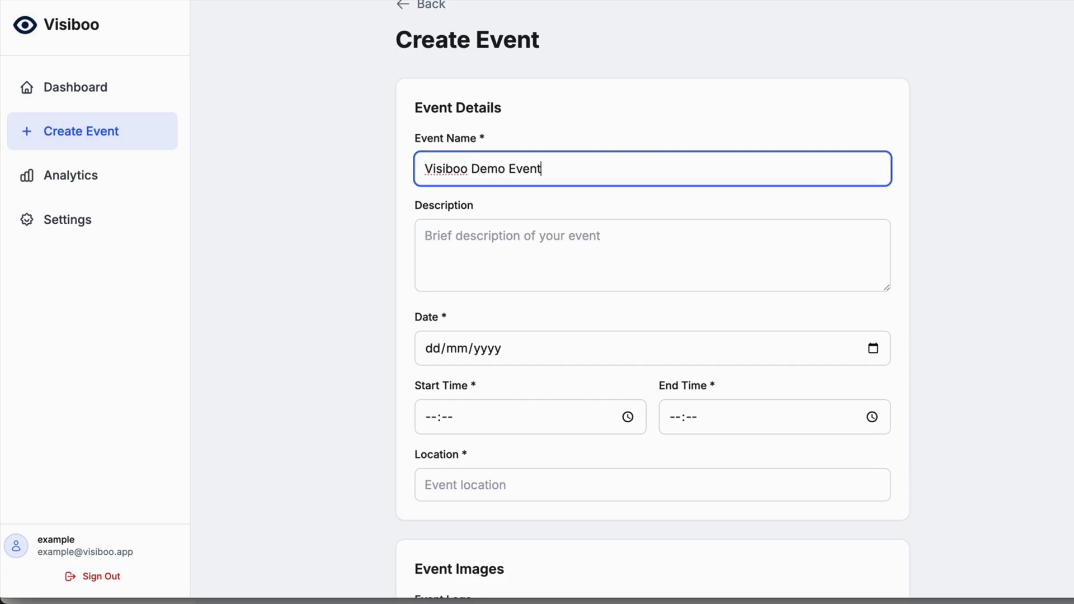
pyautogui.press('Tab')
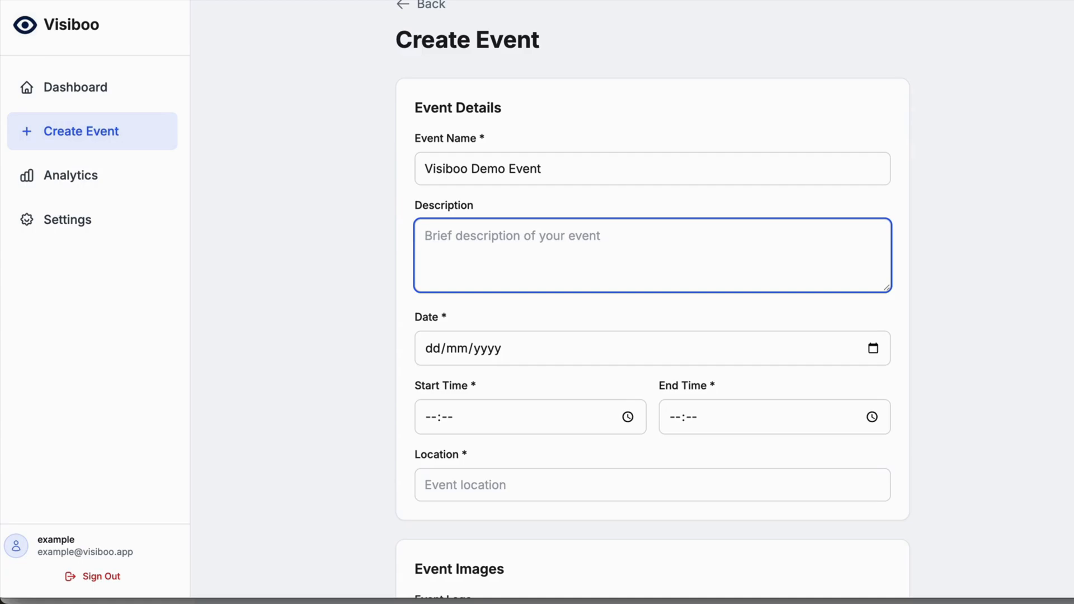
pyautogui.write('Netw')
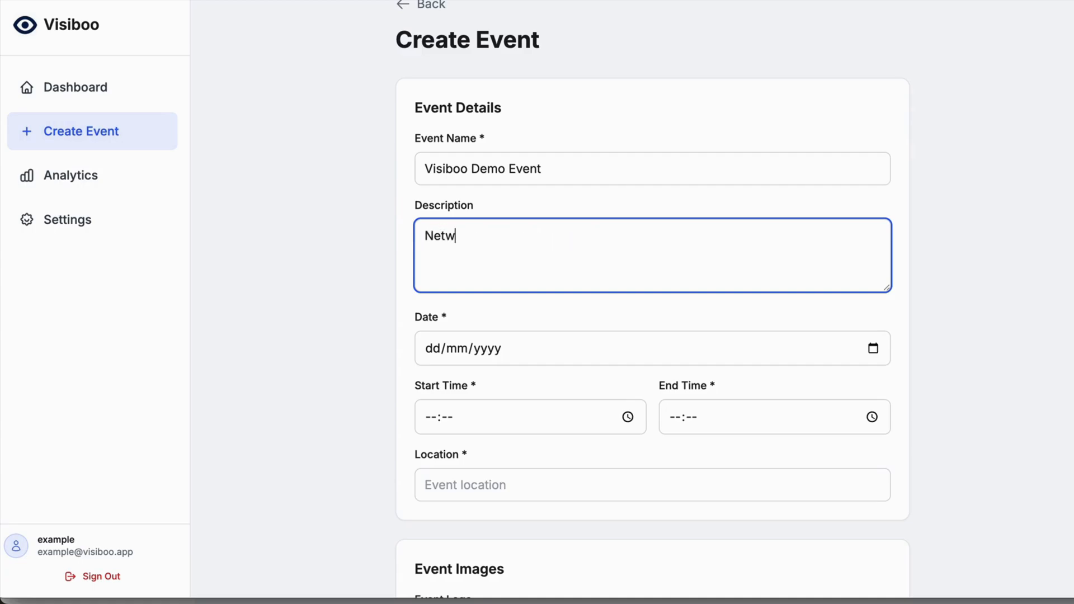
pyautogui.write('orking Event with')
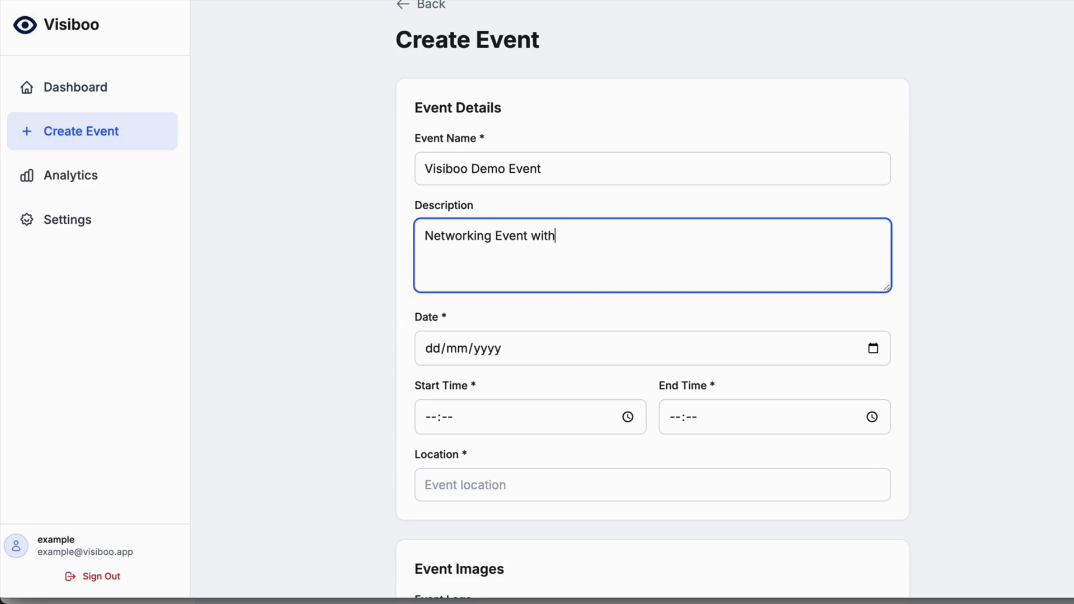
pyautogui.write(' proffesionals in your area')
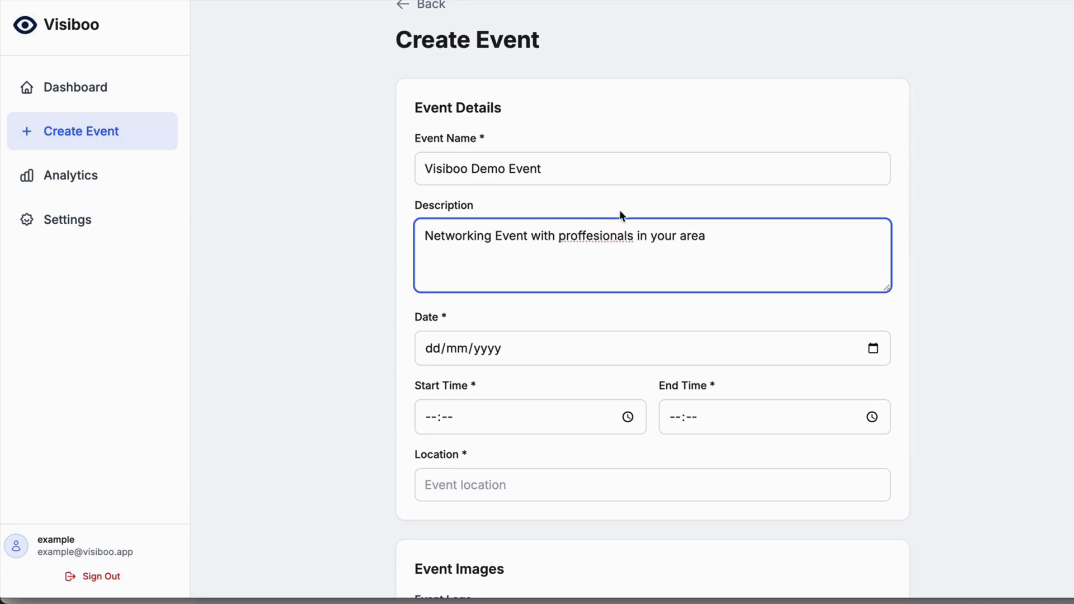
pyautogui.rightClick(589, 234)
pyautogui.click(643, 241)
pyautogui.click(743, 237)
pyautogui.write('.')
# - Set the event date to 16 July 2025, running 12:00 to 16:00
pyautogui.scroll(-1, 750, 347)
pyautogui.click(872, 282)
pyautogui.click(479, 411)
pyautogui.click(432, 355)
pyautogui.write('12:00')
pyautogui.press('Tab')
pyautogui.write('16:00')
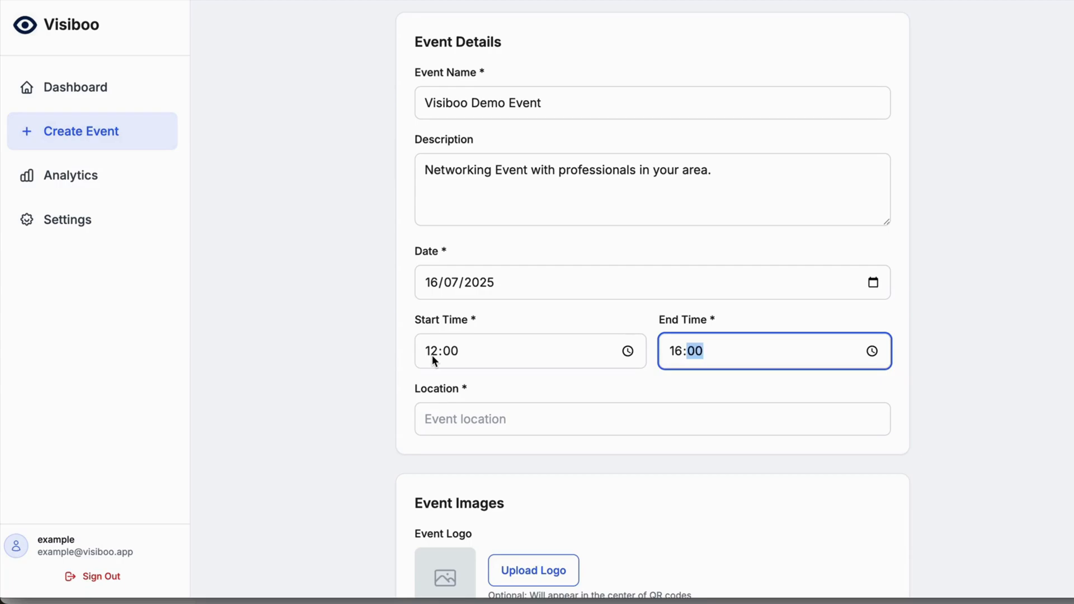
pyautogui.click(419, 250)
pyautogui.moveTo(414, 250); pyautogui.dragTo(841, 296)
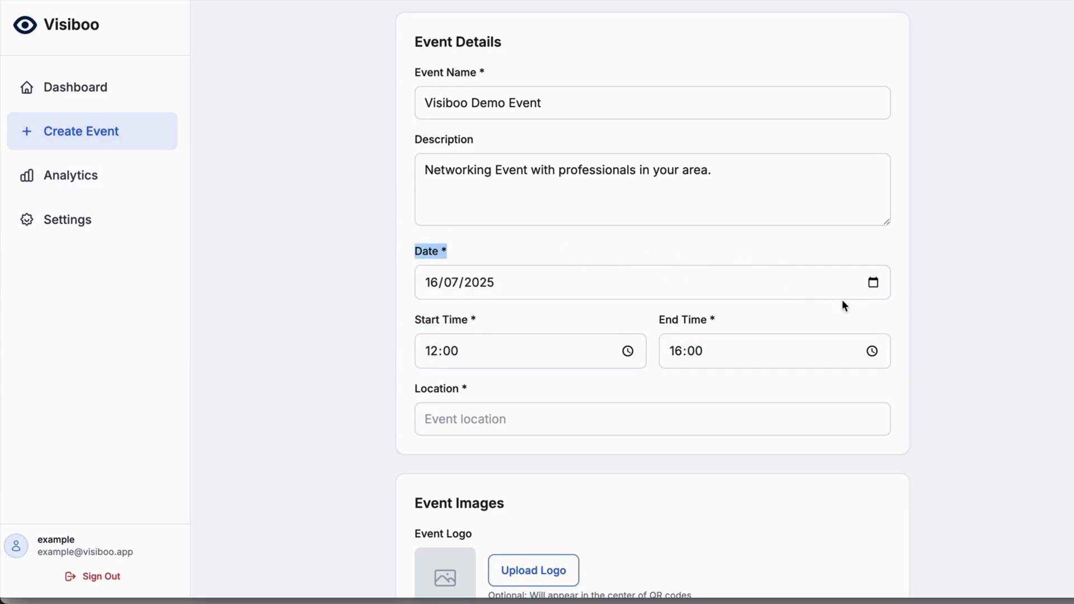
# - Enter Scotland as the event location
pyautogui.click(537, 419)
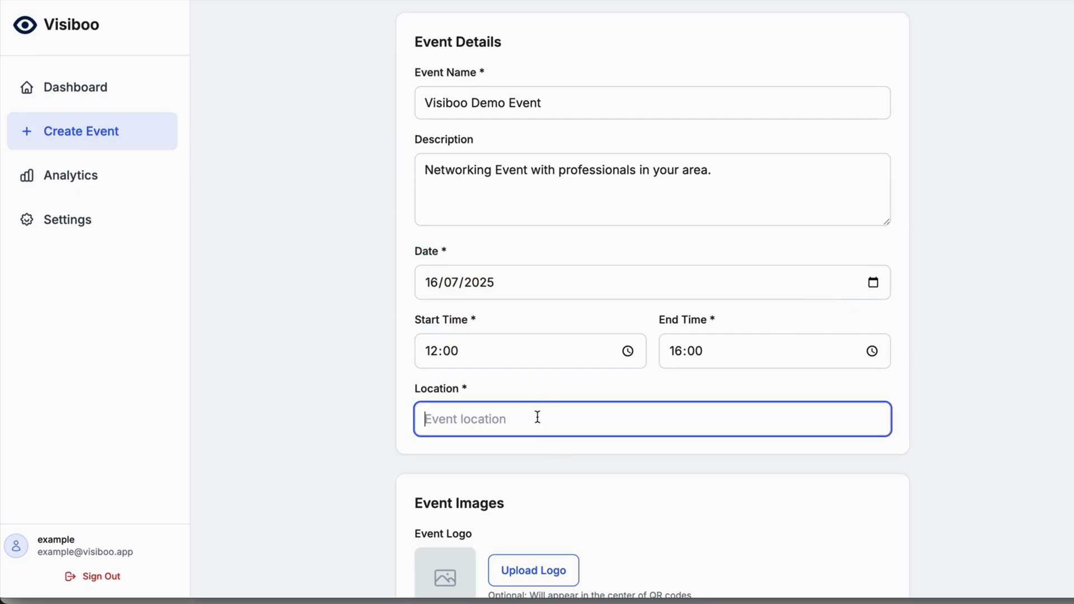
pyautogui.write('Scotalnd')
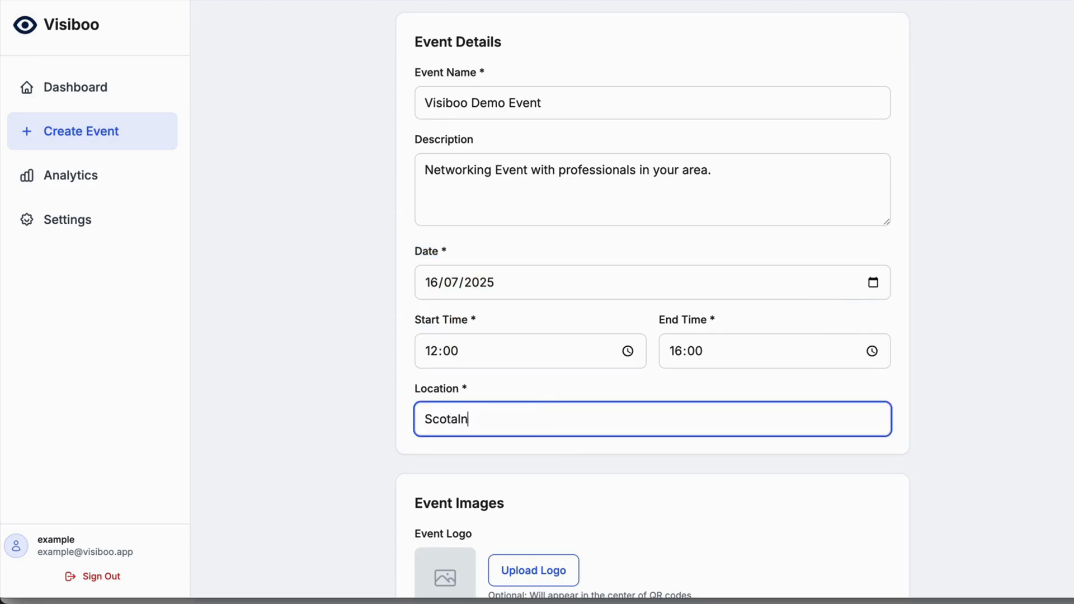
pyautogui.press('BackSpace')
pyautogui.press('BackSpace')
pyautogui.press('BackSpace')
pyautogui.press('BackSpace')
pyautogui.write('land')
pyautogui.scroll(-5, 571, 519)
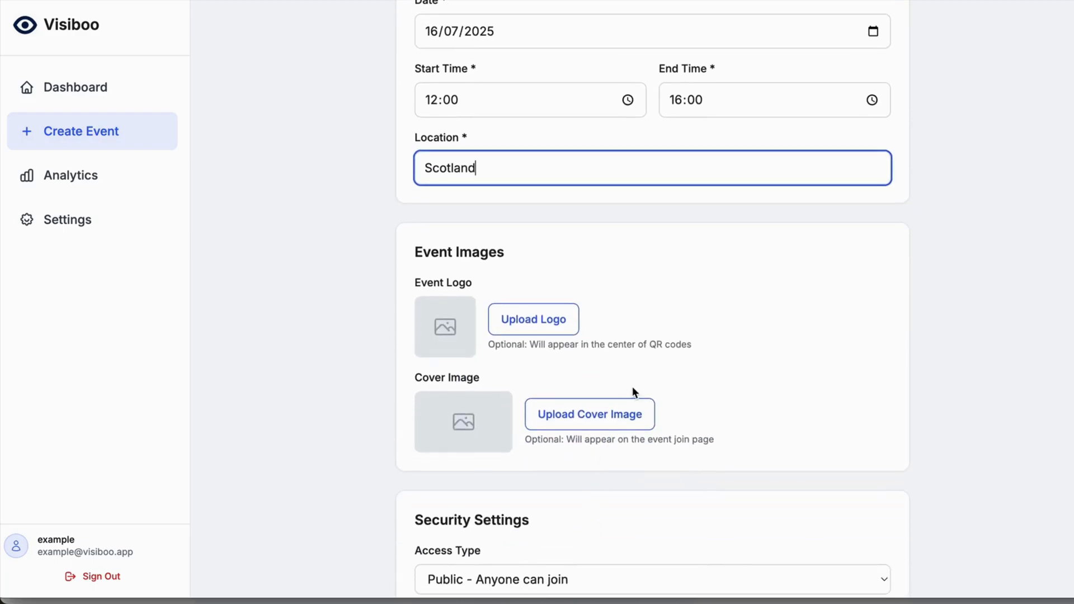
# - Upload the webp DEMO hexagon file as the event logo
pyautogui.click(413, 284)
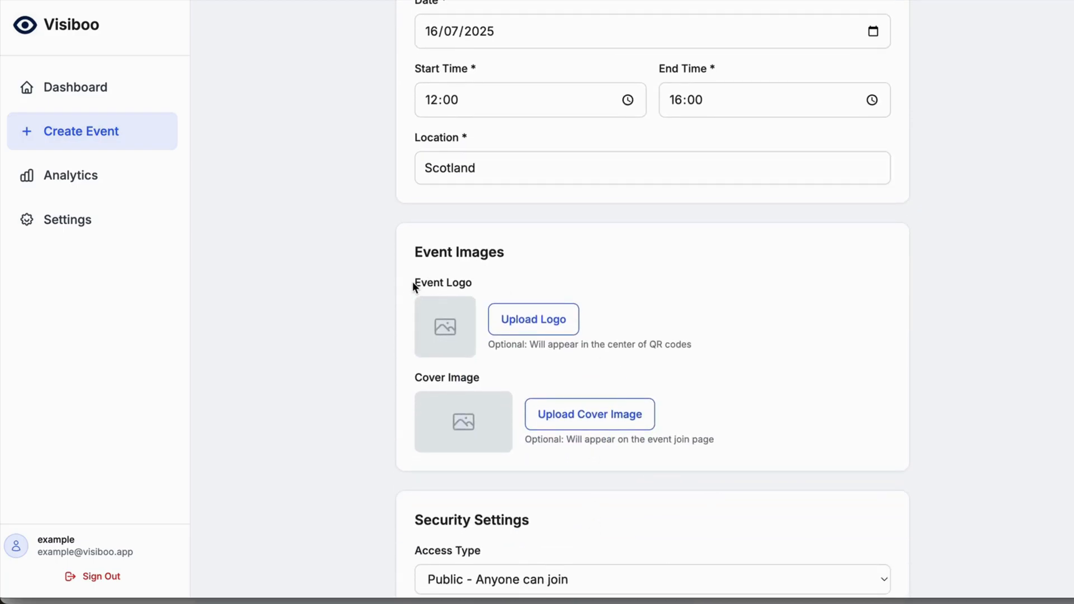
pyautogui.click(541, 325)
pyautogui.click(642, 97)
pyautogui.click(786, 463)
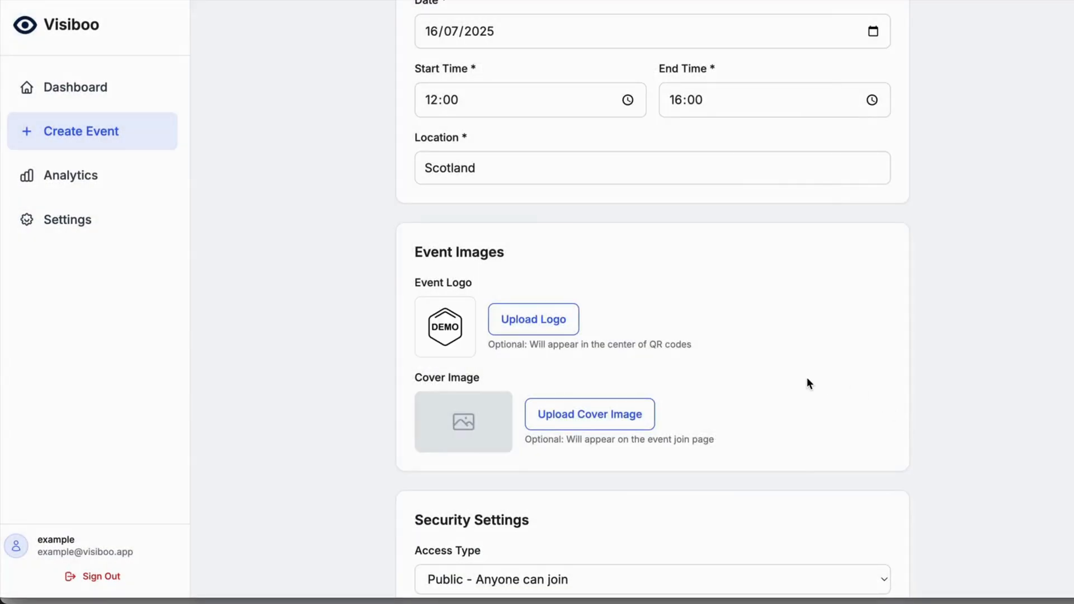
# - Upload images.png as the orange DEMO cover image
pyautogui.click(609, 424)
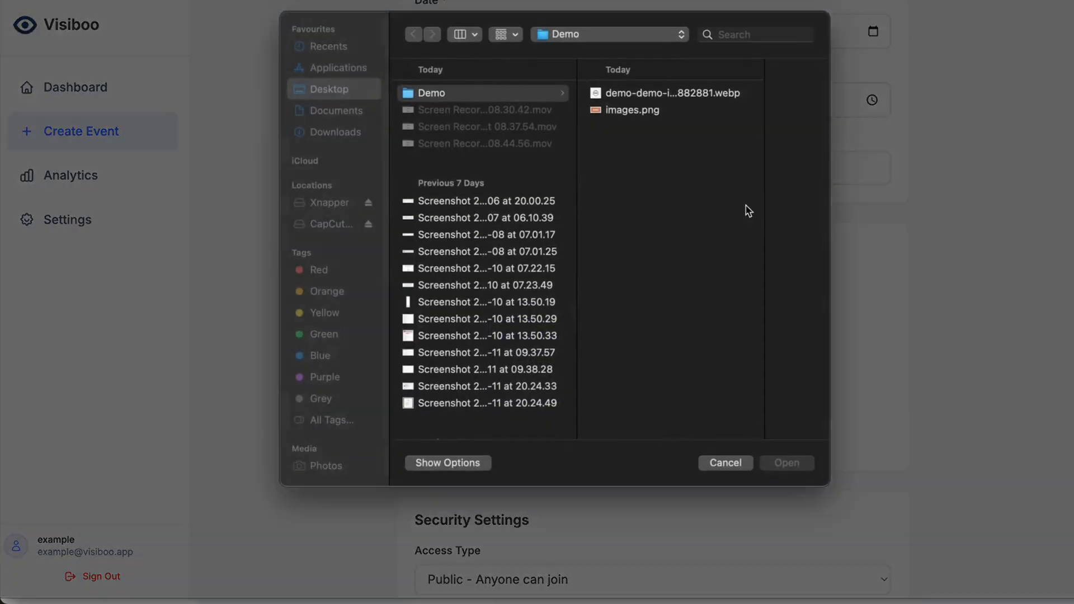
pyautogui.click(627, 111)
pyautogui.click(786, 464)
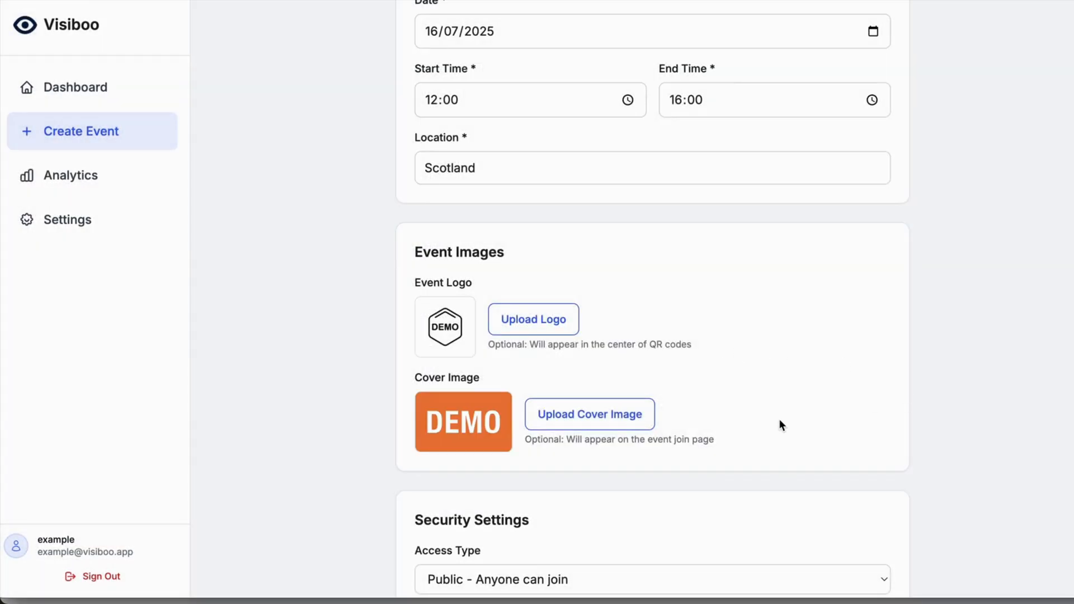
pyautogui.scroll(-3, 780, 420)
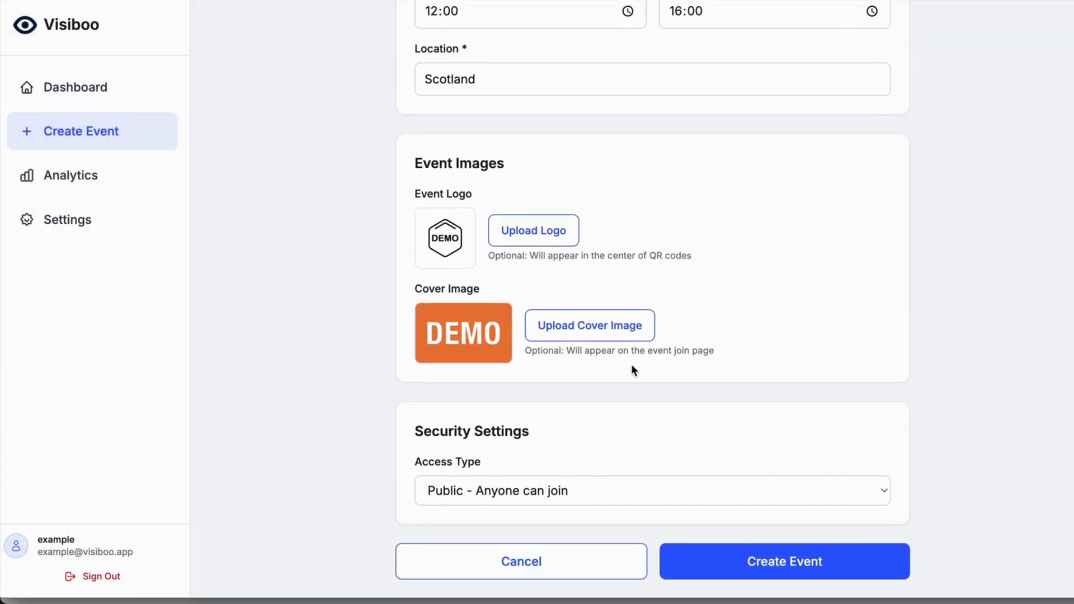
# - Review the Security Settings, keeping Access Type as Public - Anyone can join
pyautogui.click(426, 432)
pyautogui.moveTo(426, 432); pyautogui.dragTo(557, 445)
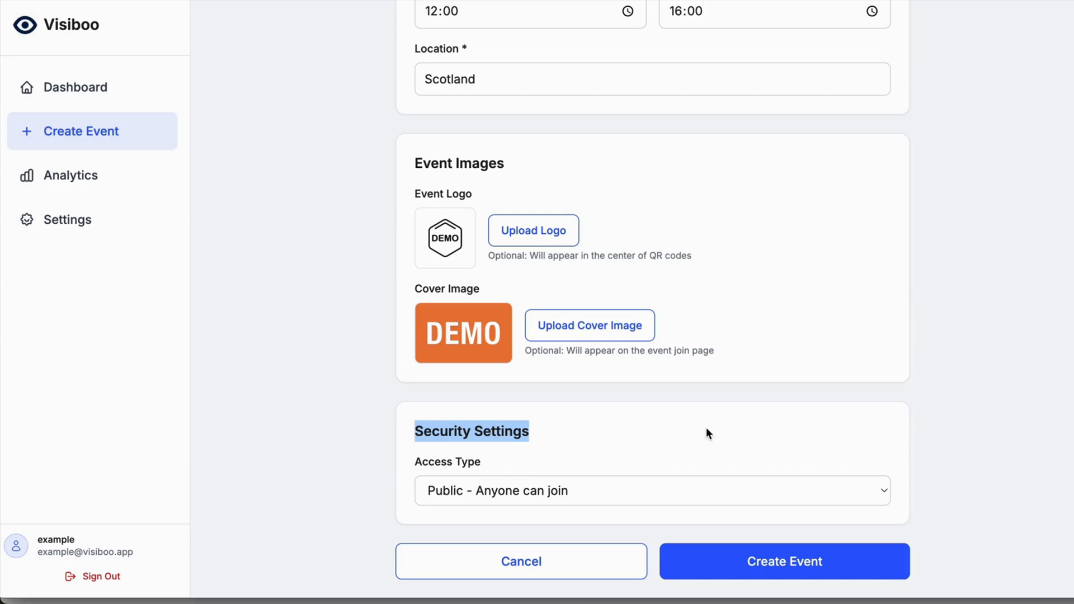
pyautogui.tripleClick(428, 468)
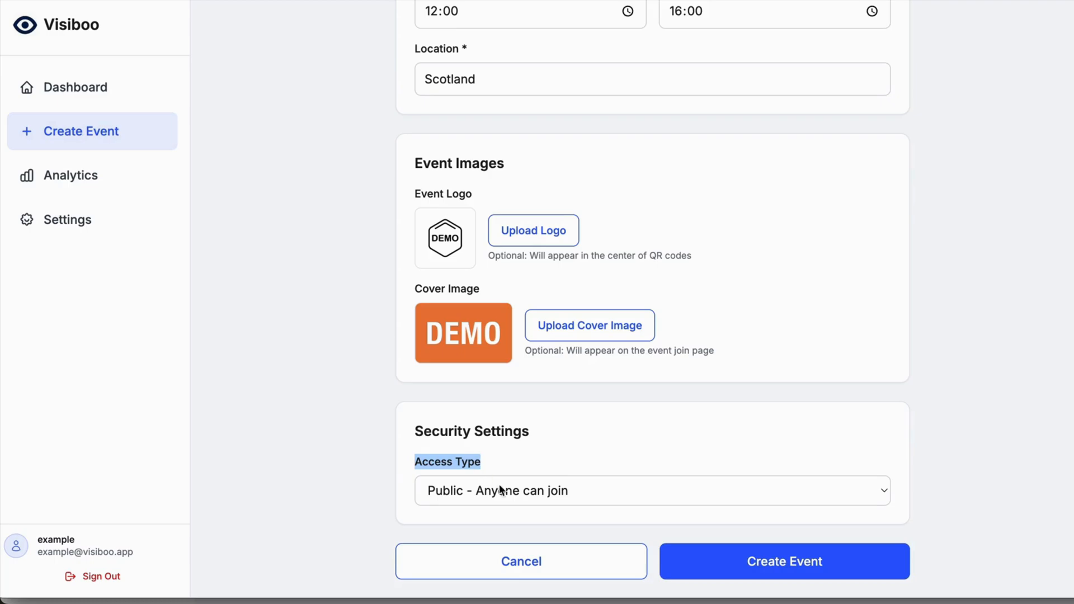
pyautogui.click(523, 495)
pyautogui.click(525, 493)
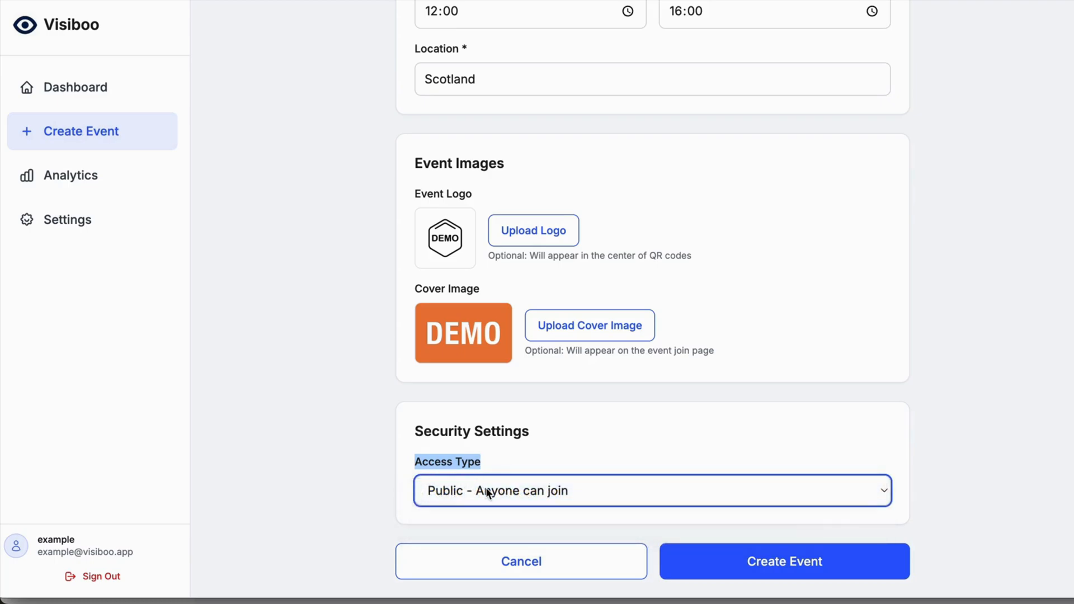
pyautogui.click(593, 451)
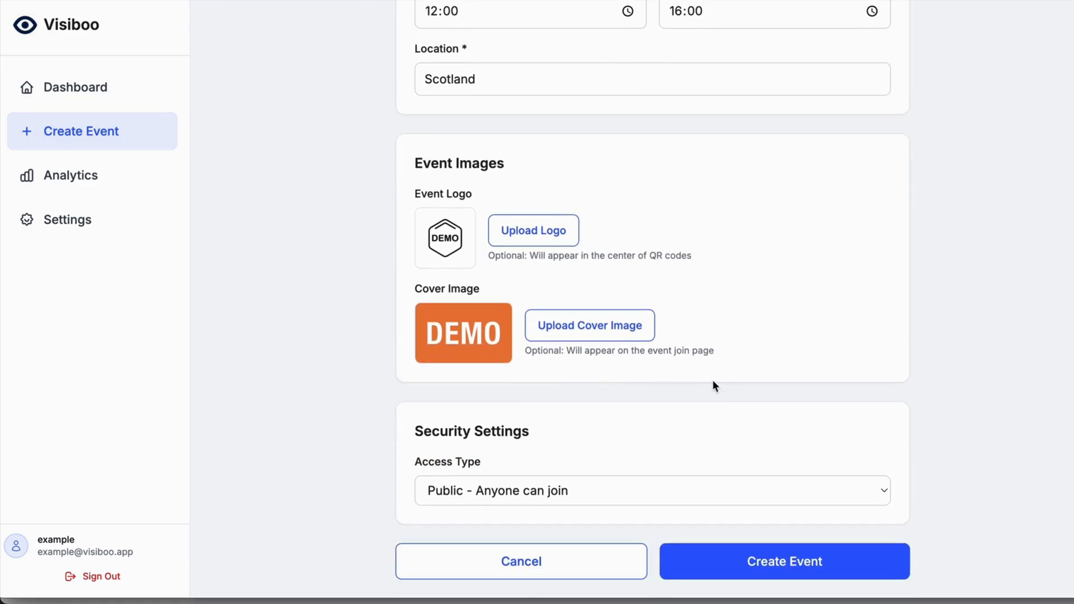
pyautogui.moveTo(415, 431); pyautogui.dragTo(555, 442)
pyautogui.click(584, 449)
# - Try Passcode Required and Approval Required, revert to Public - Anyone can join, and create the event
pyautogui.click(554, 493)
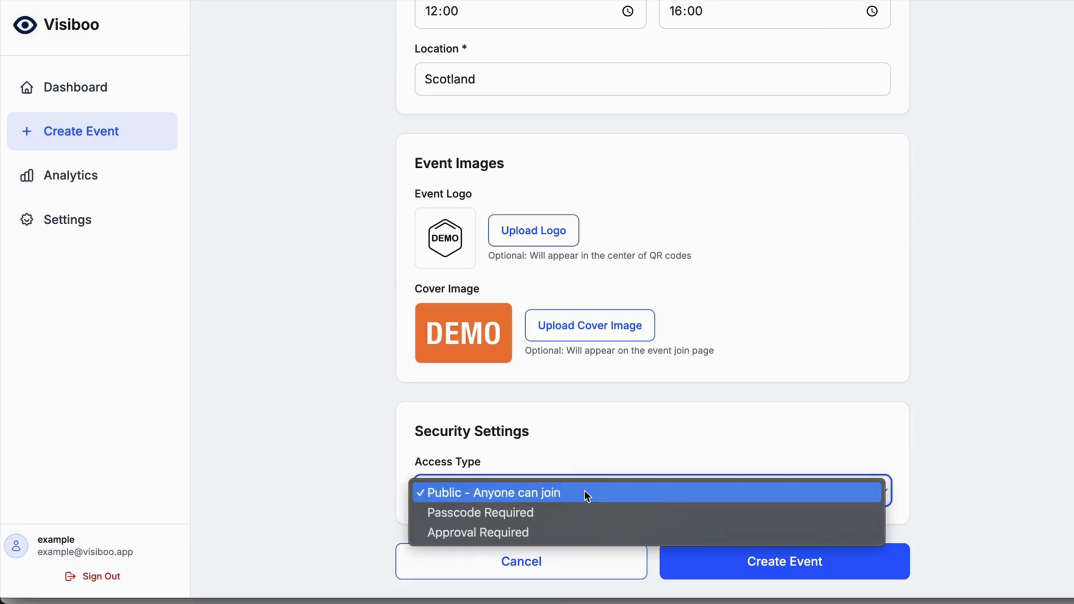
pyautogui.click(513, 520)
pyautogui.click(492, 555)
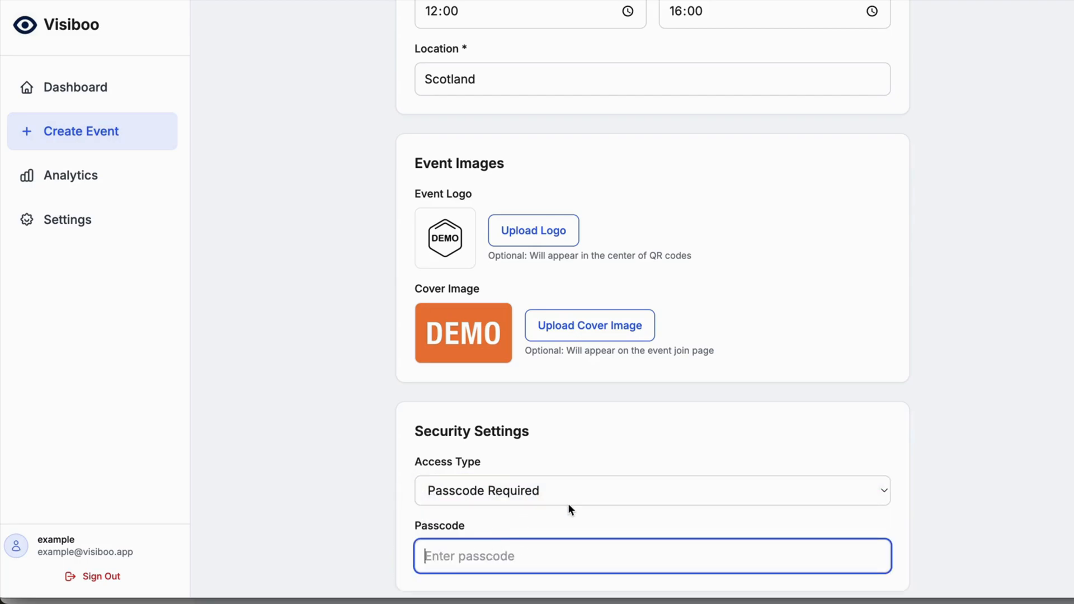
pyautogui.scroll(-2, 587, 458)
pyautogui.click(585, 425)
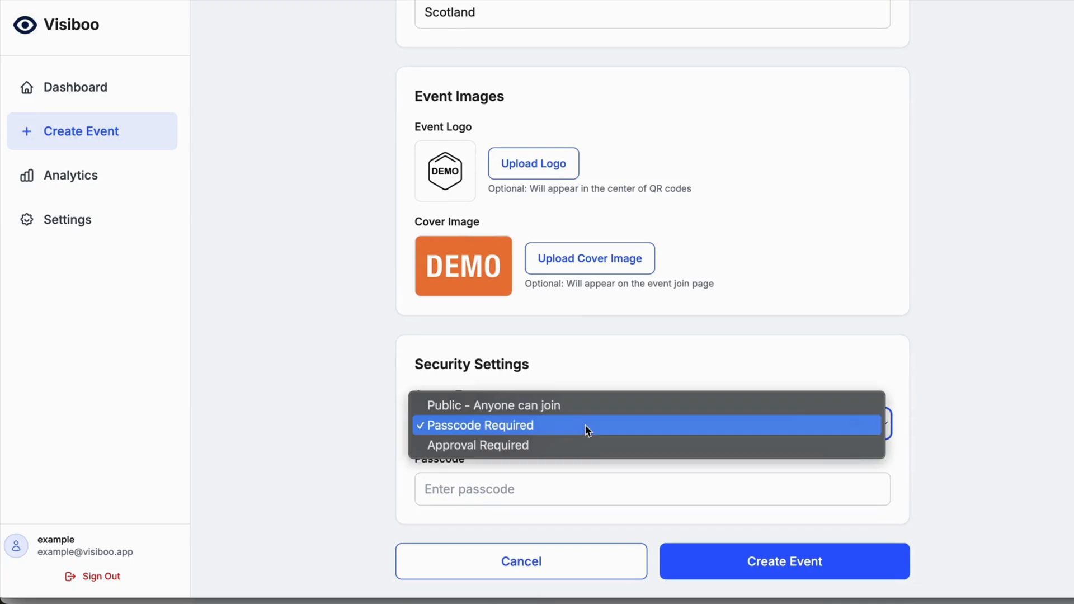
pyautogui.click(501, 444)
pyautogui.click(537, 487)
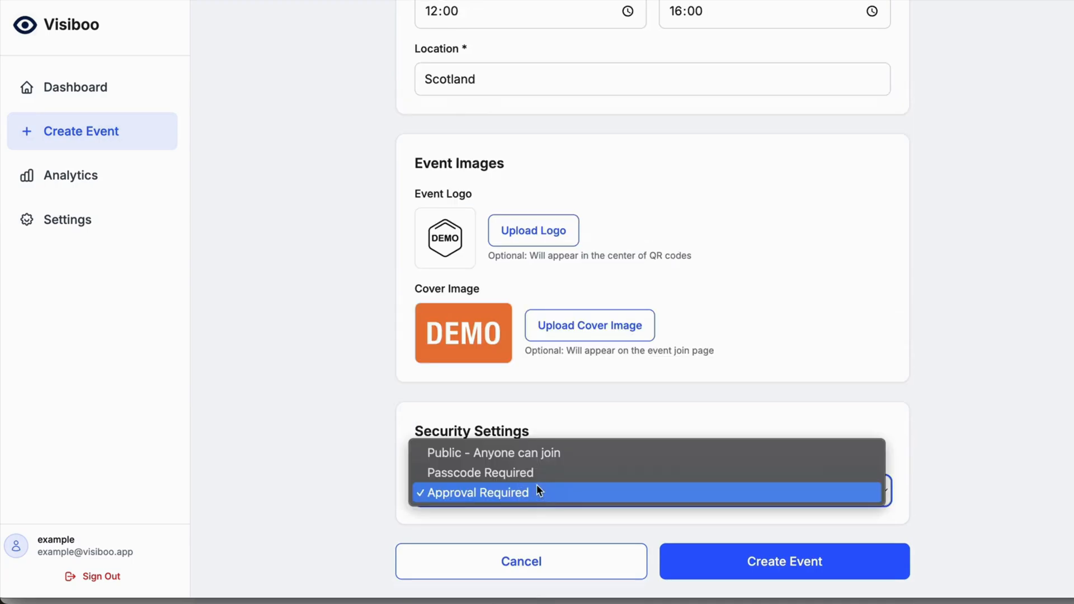
pyautogui.click(535, 446)
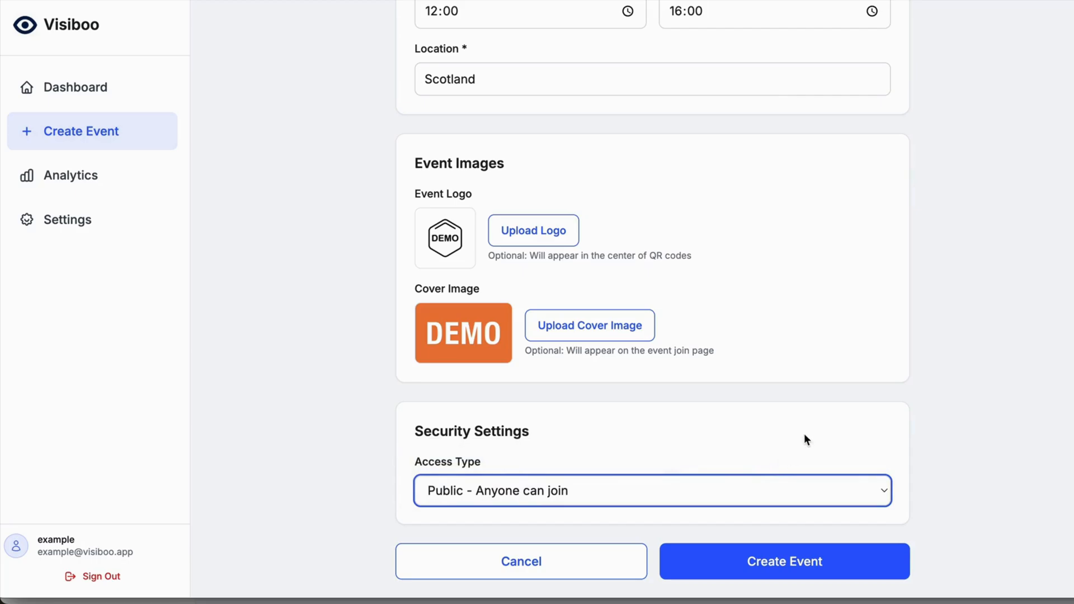
pyautogui.click(775, 560)
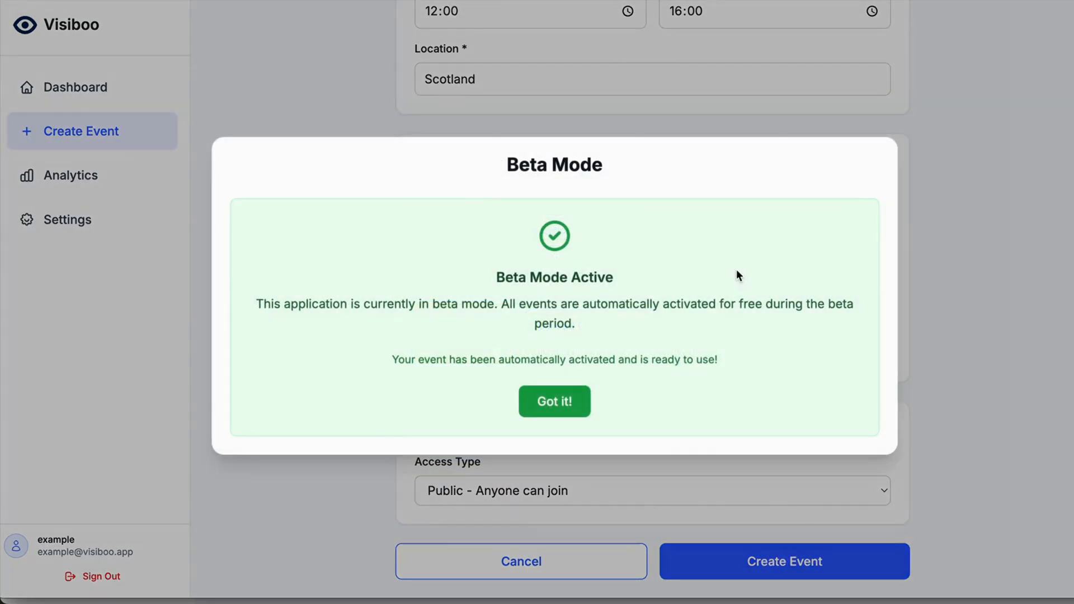
# - Acknowledge the Beta Mode Active notice with 'Got it!' to reach the event page
pyautogui.moveTo(498, 272); pyautogui.dragTo(634, 276)
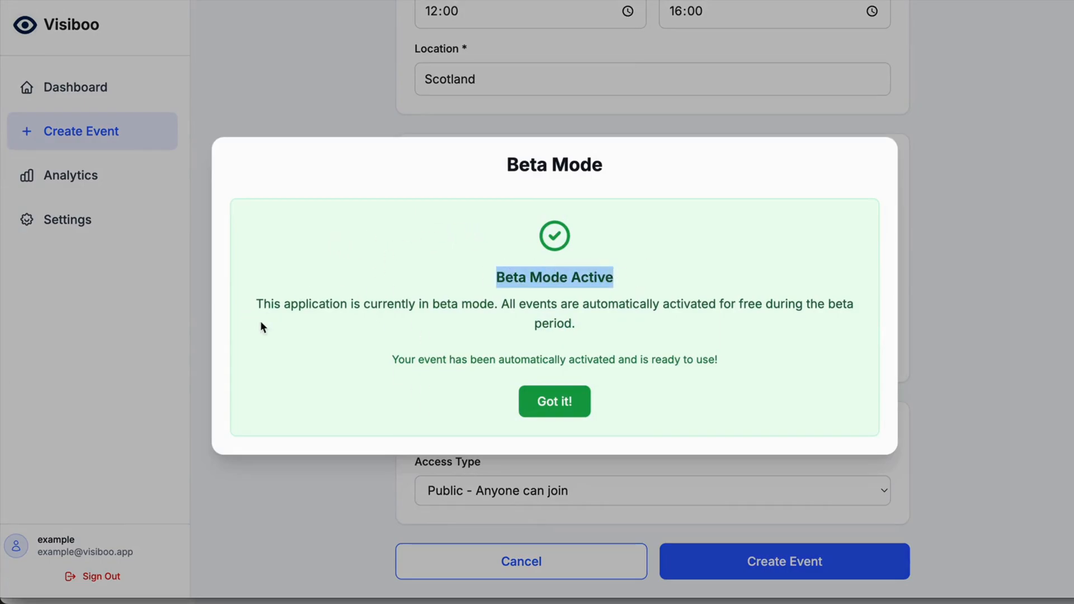
pyautogui.click(568, 402)
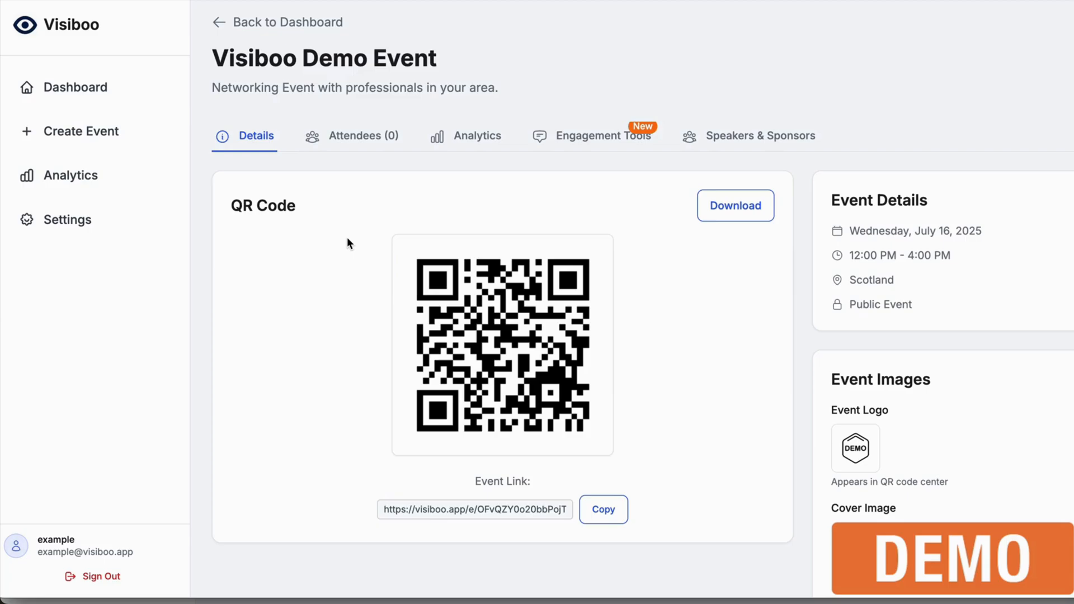
pyautogui.scroll(-5, 347, 237)
pyautogui.scroll(5, 347, 237)
pyautogui.click(747, 211)
pyautogui.scroll(-2, 633, 431)
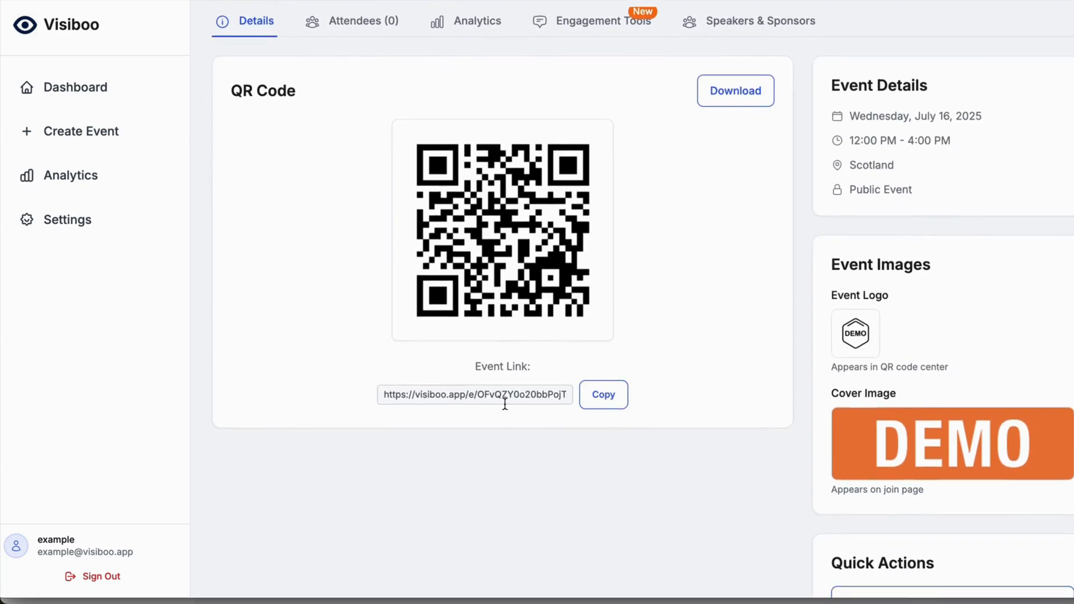
pyautogui.tripleClick(468, 397)
pyautogui.click(683, 351)
pyautogui.scroll(1, 683, 351)
pyautogui.scroll(-2, 683, 351)
pyautogui.scroll(4, 684, 350)
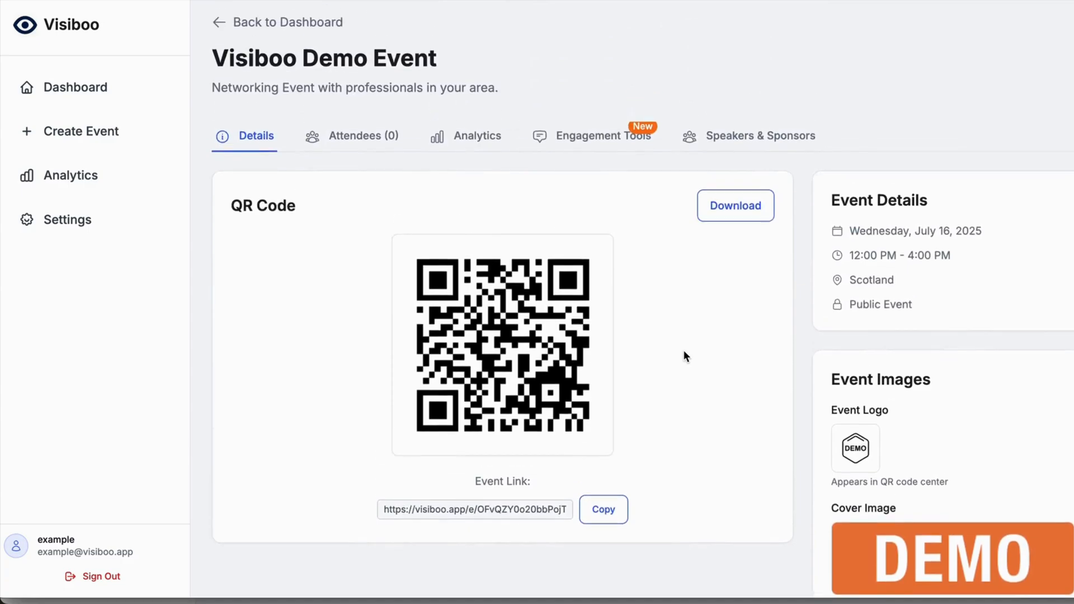
# - View the Attendees (0) tab, then the Analytics tab showing all figures at zero
pyautogui.click(358, 137)
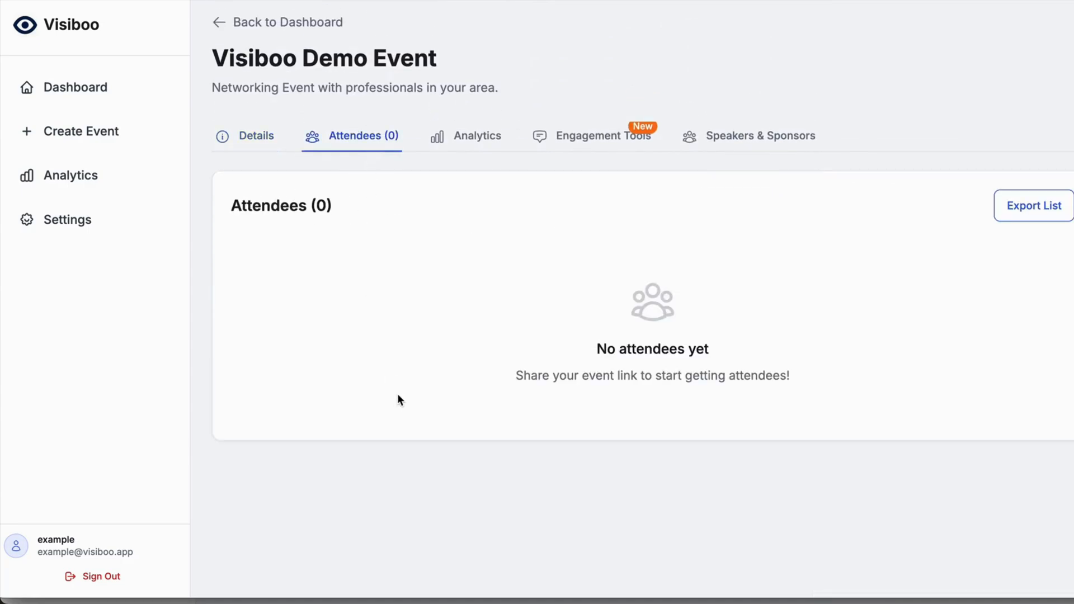
pyautogui.click(473, 137)
pyautogui.moveTo(224, 195); pyautogui.dragTo(892, 396)
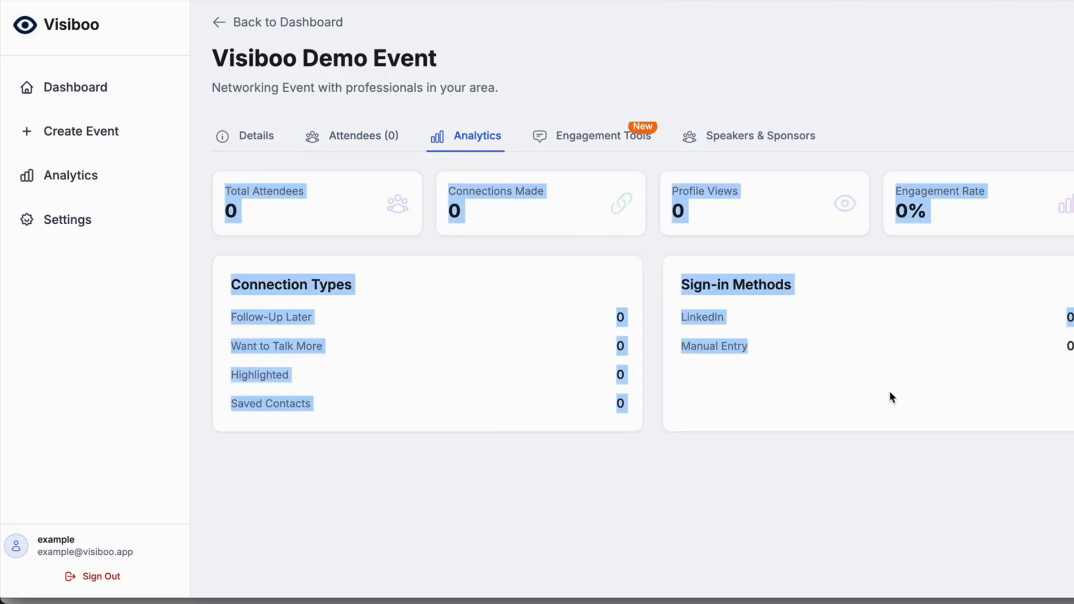
pyautogui.click(777, 421)
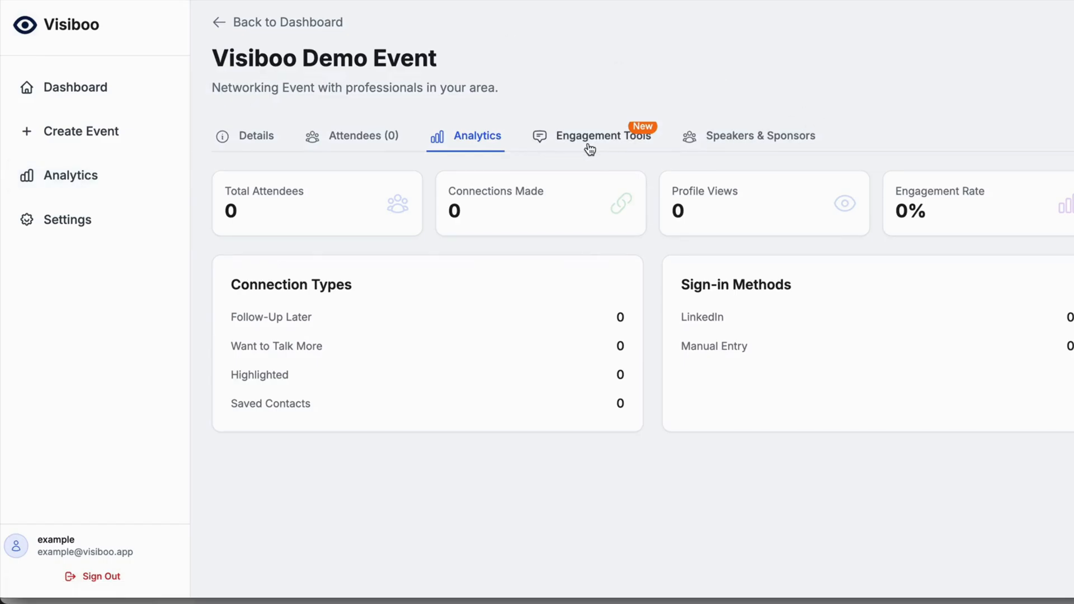
# - Check the Engagement Tools tab, then the empty Speakers & Sponsors tab
pyautogui.click(588, 145)
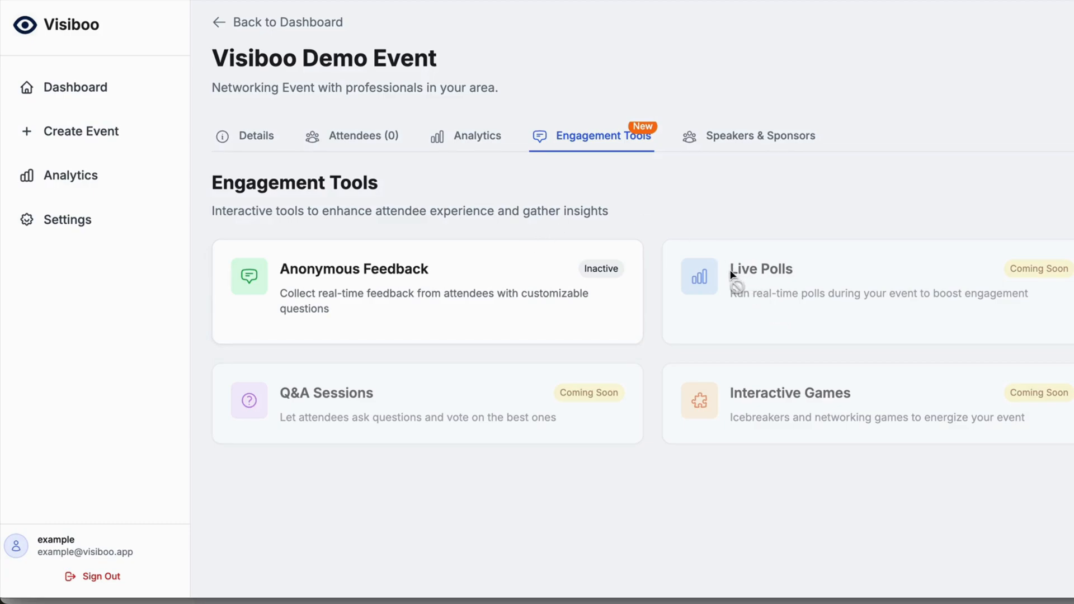
pyautogui.click(765, 147)
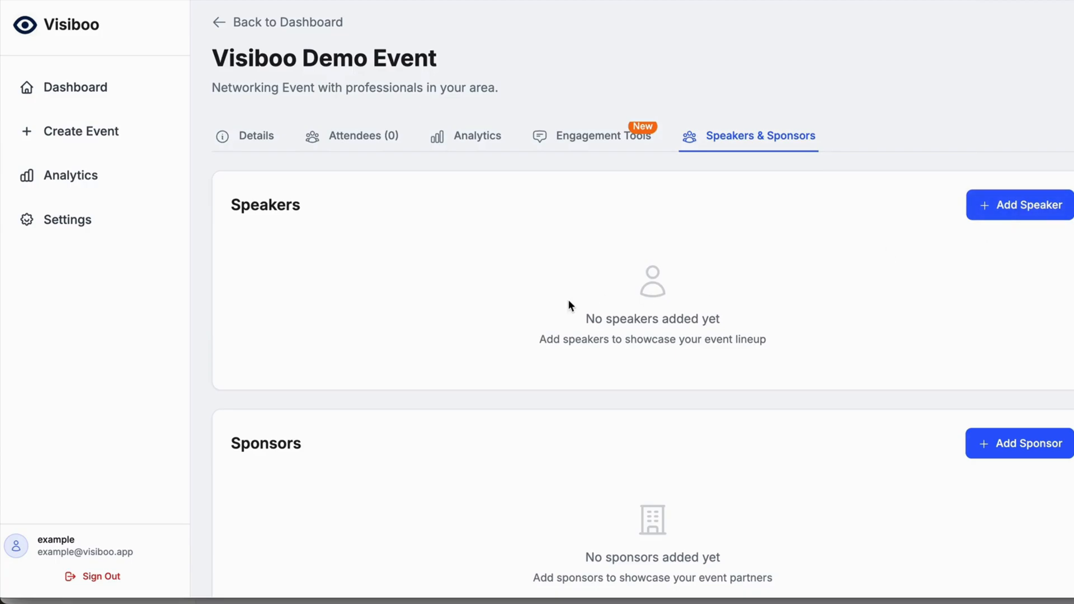
pyautogui.scroll(-1, 569, 305)
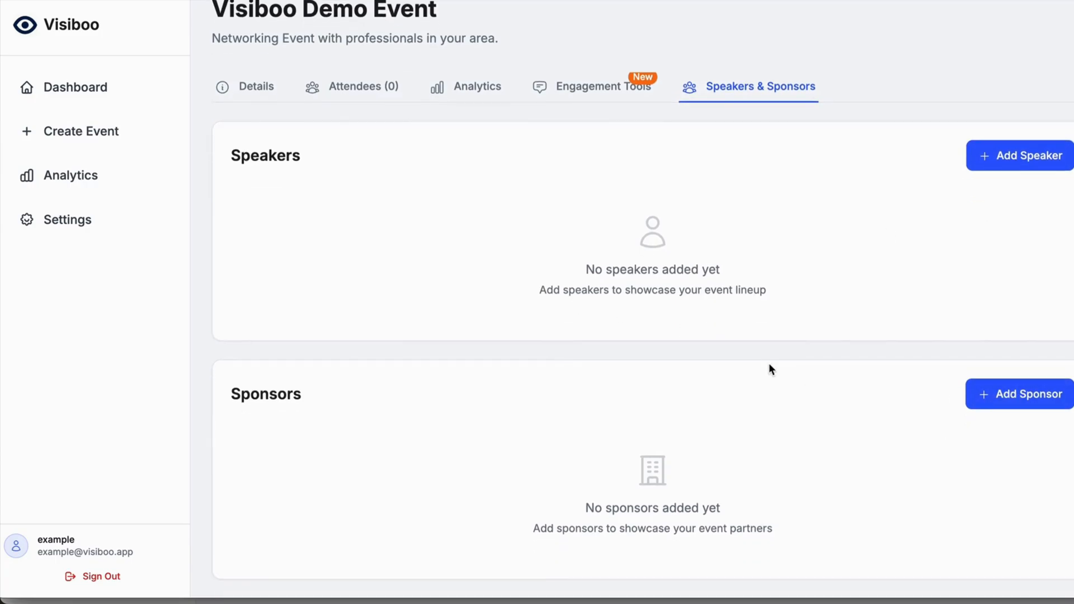
pyautogui.scroll(1, 769, 365)
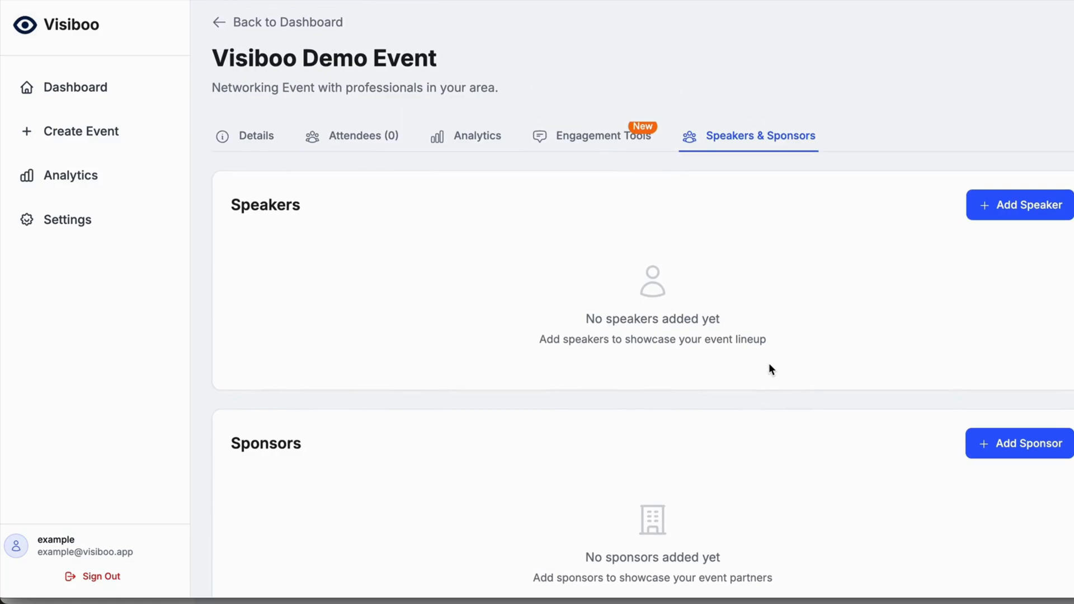